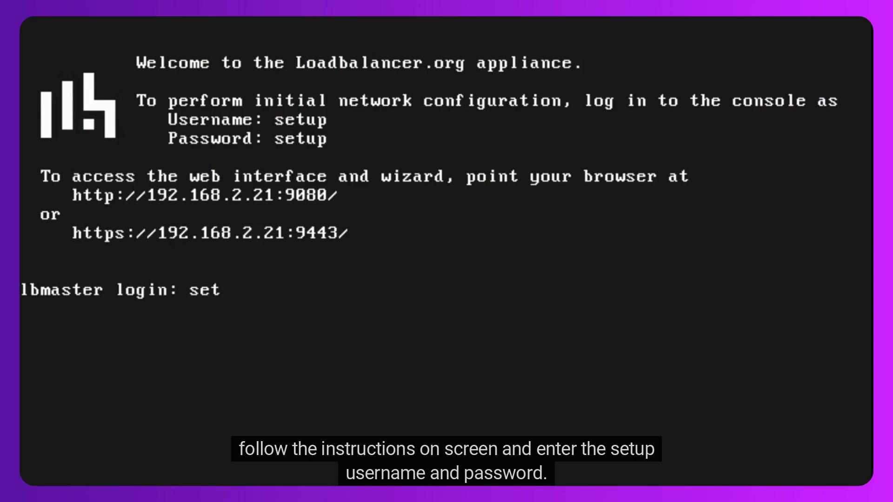
Log in to the appliance console with the initial network configuration username and its account password
{"action": "key", "text": "Return"}
{"action": "type", "text": "setup"}
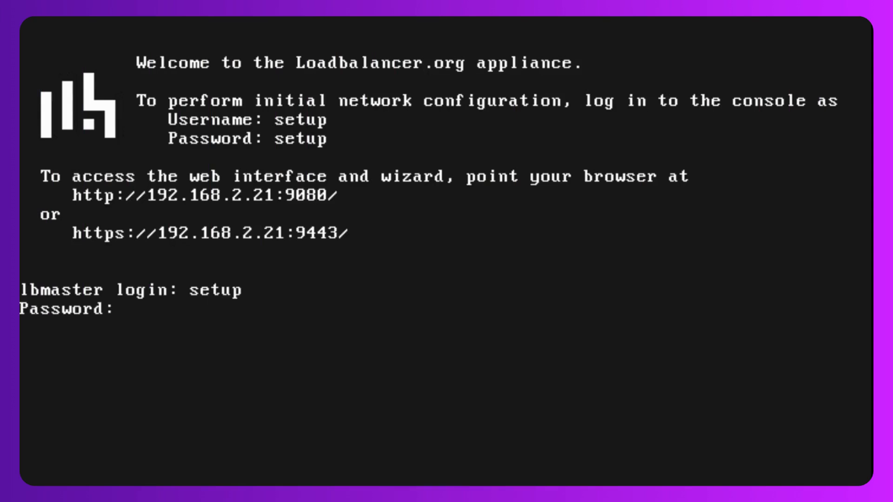
{"action": "key", "text": "Return"}
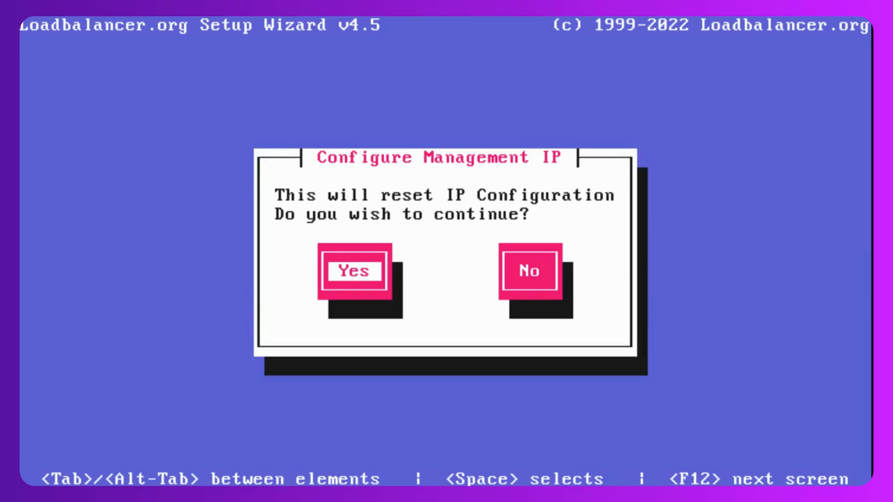
Agree to reset the IP configuration, and decline both node failure recovery and centralised management enrolment
{"action": "key", "text": "Return"}
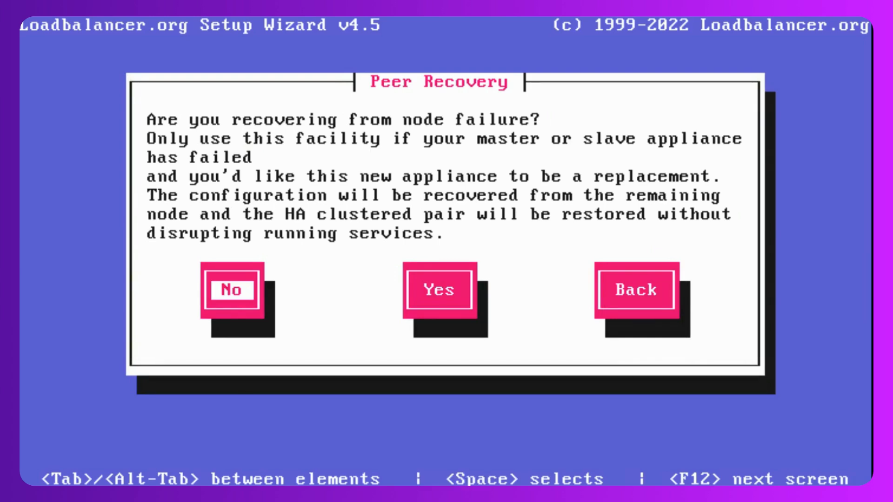
{"action": "key", "text": "Return"}
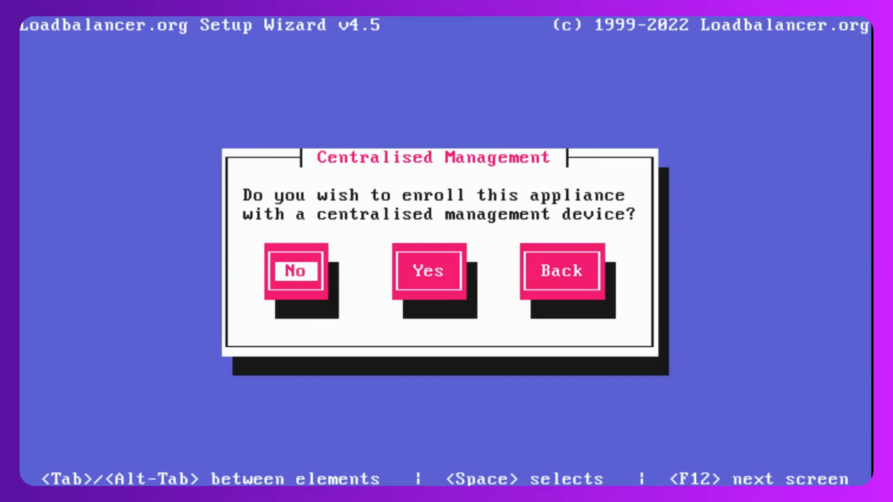
{"action": "key", "text": "Return"}
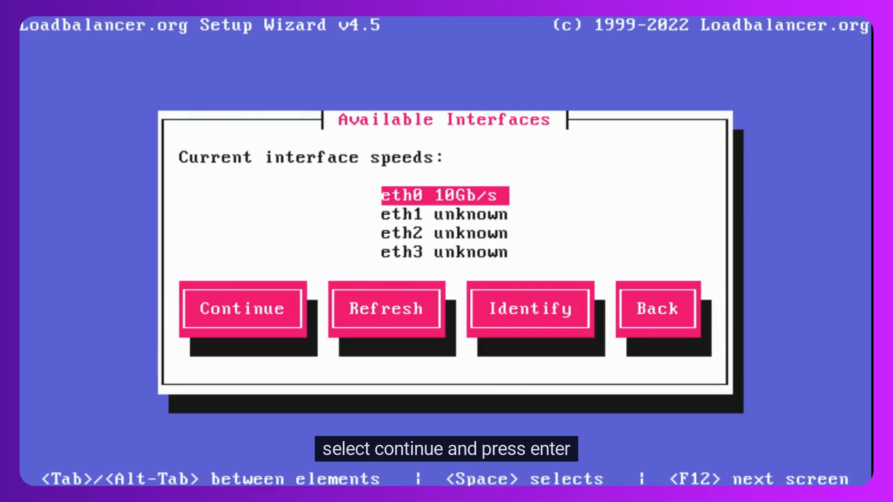
Continue with the available interfaces without creating a bonded interface or configuring a VLAN
{"action": "key", "text": "Tab"}
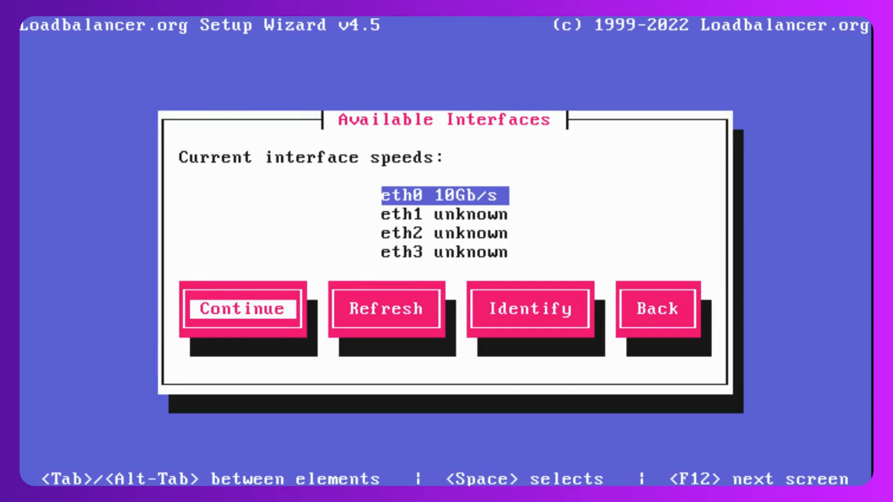
{"action": "key", "text": "Return"}
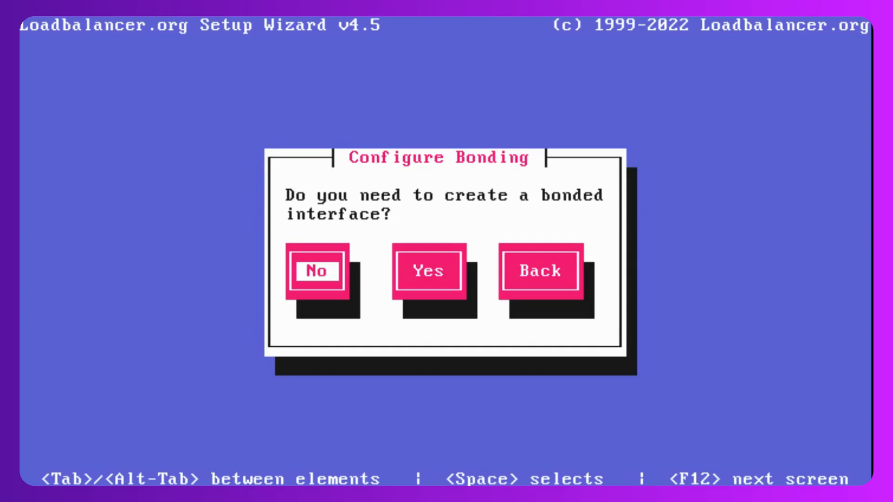
{"action": "key", "text": "Return"}
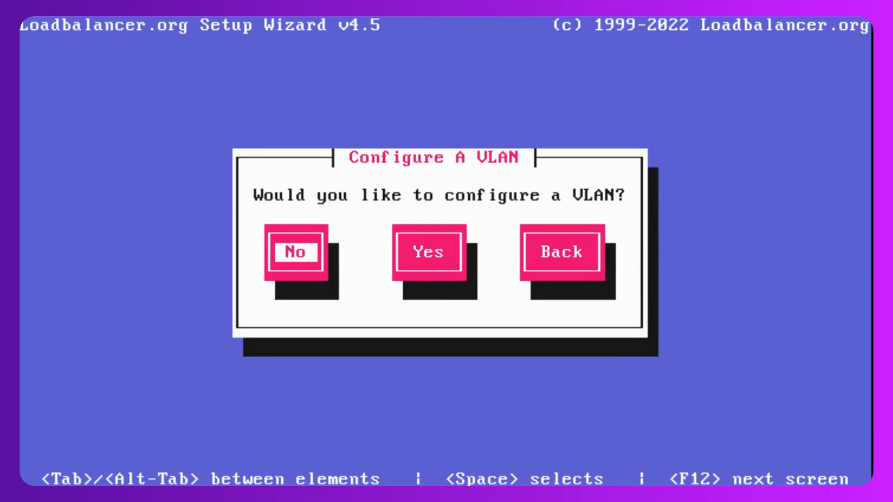
{"action": "key", "text": "Return"}
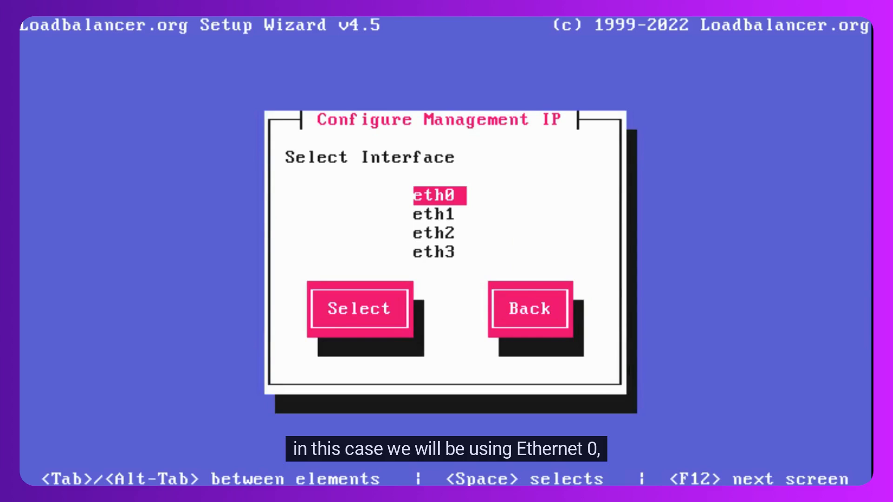
Select eth0 as the management interface and give it static IP address 192.168.86.70 with CIDR prefix 18
{"action": "key", "text": "Tab"}
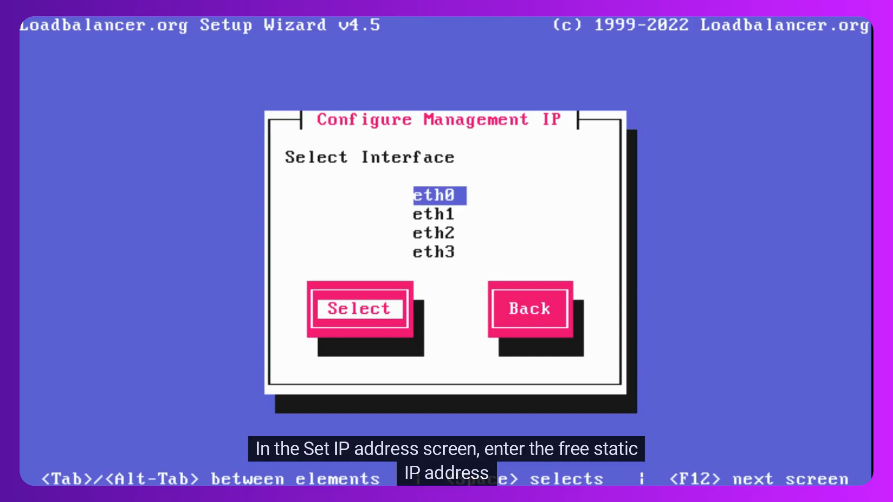
{"action": "key", "text": "Return"}
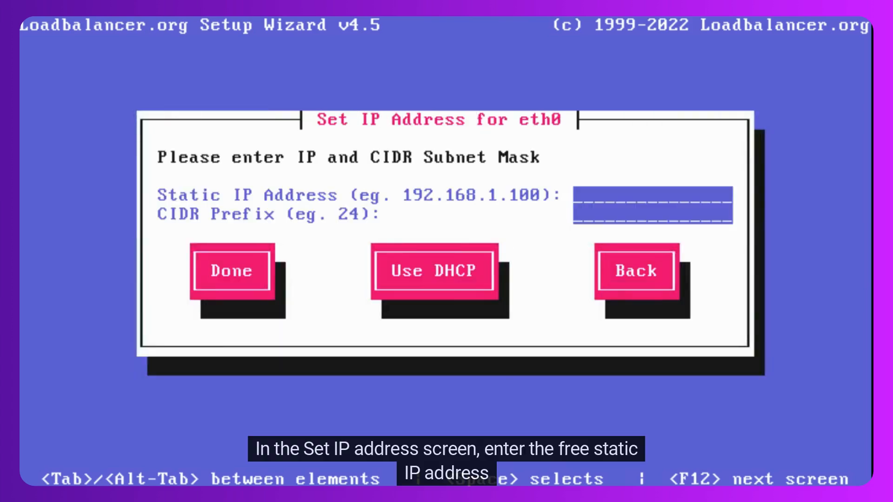
{"action": "type", "text": "192.1"}
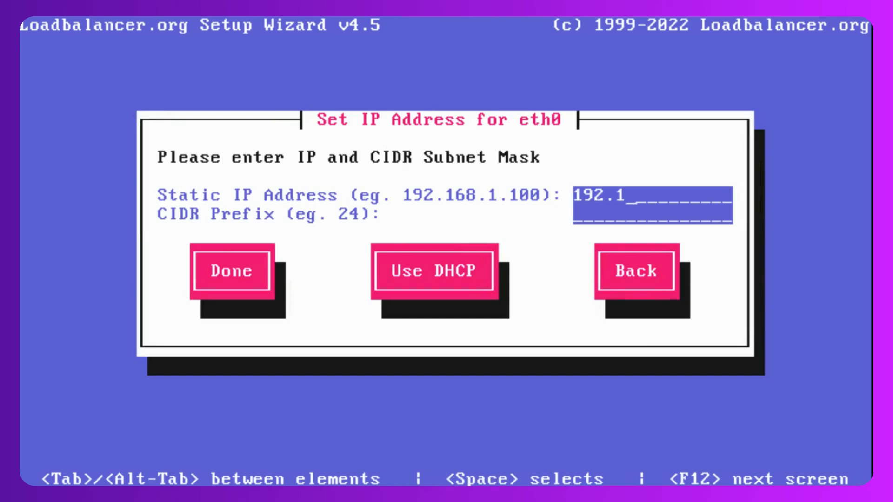
{"action": "type", "text": "68.86"}
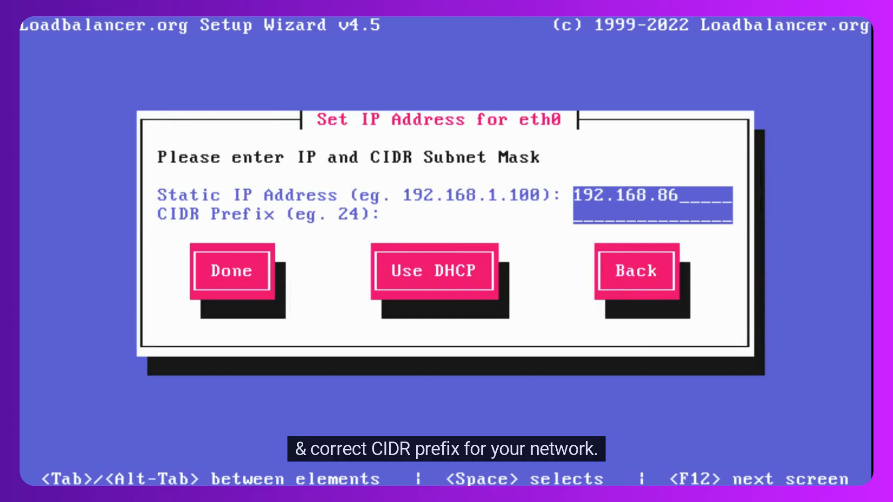
{"action": "type", "text": ".70"}
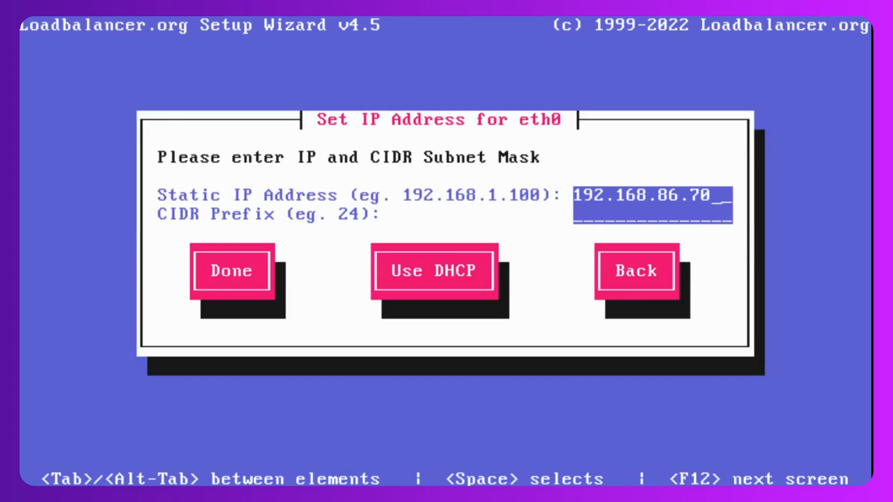
{"action": "key", "text": "Tab"}
{"action": "type", "text": "18"}
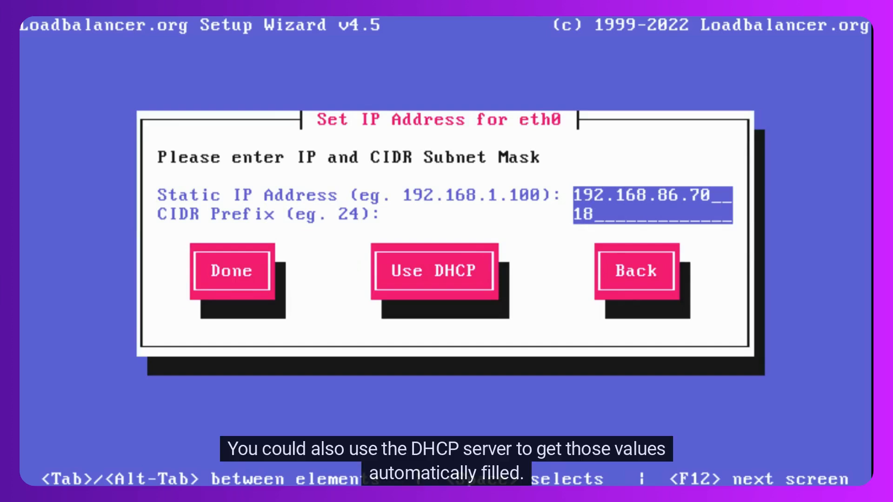
{"action": "key", "text": "Tab"}
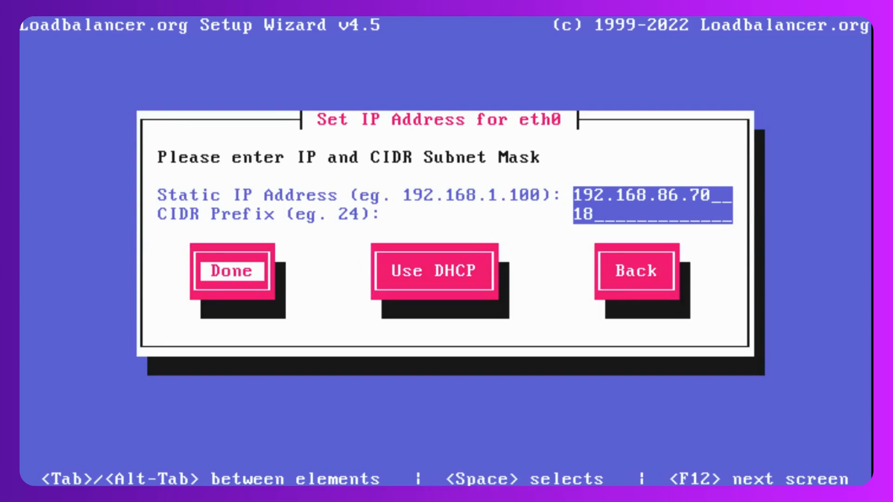
{"action": "key", "text": "Tab"}
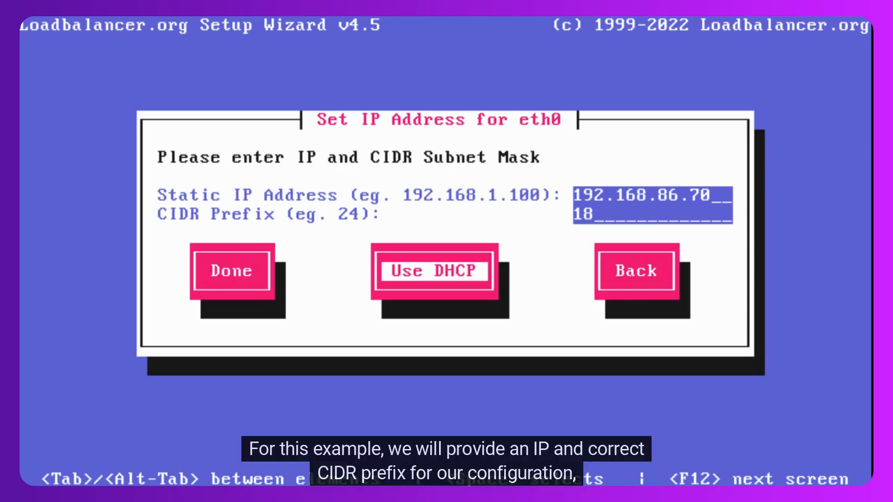
{"action": "key", "text": "shift+Tab"}
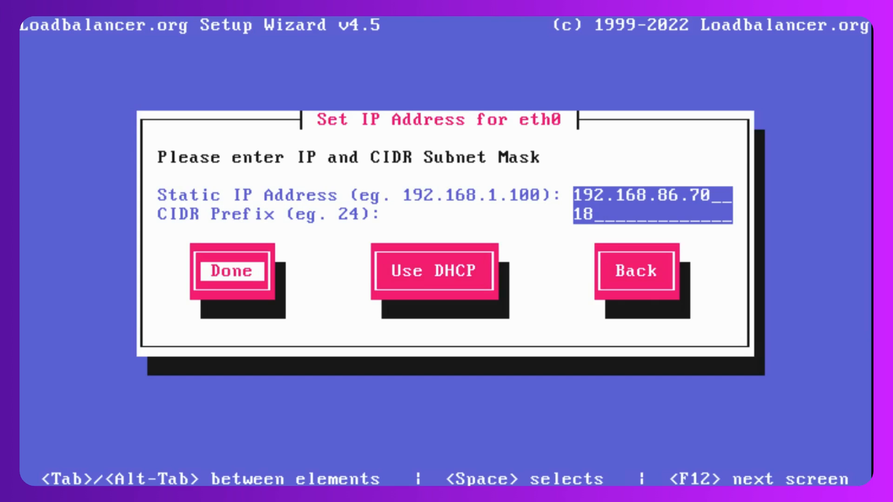
{"action": "key", "text": "Return"}
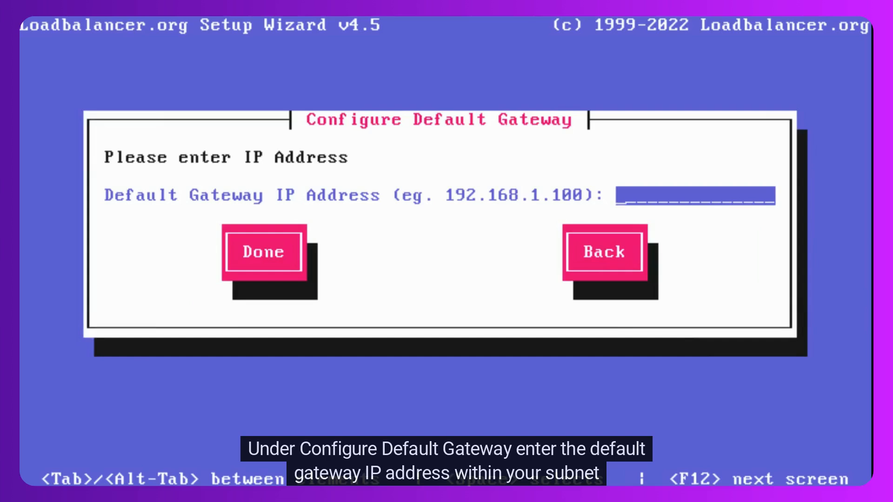
Set the default gateway IP address to 192.168.64.1
{"action": "type", "text": "192"}
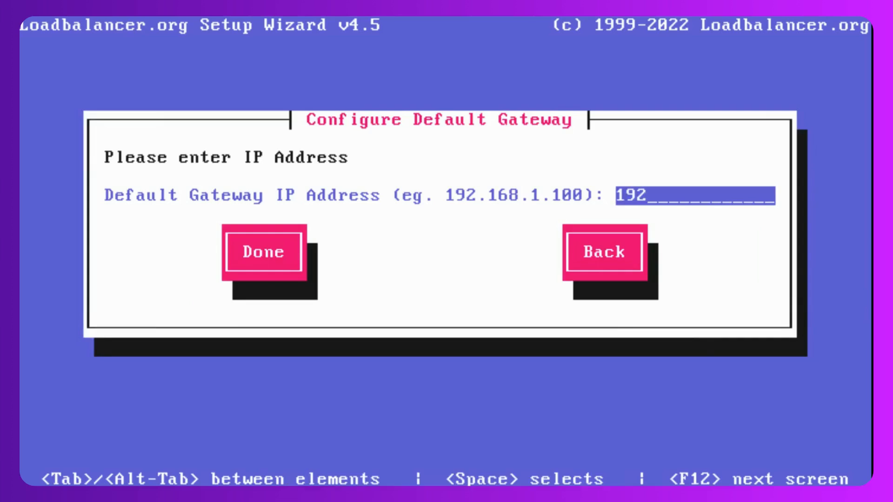
{"action": "type", "text": ".168.64.1"}
{"action": "key", "text": "Tab"}
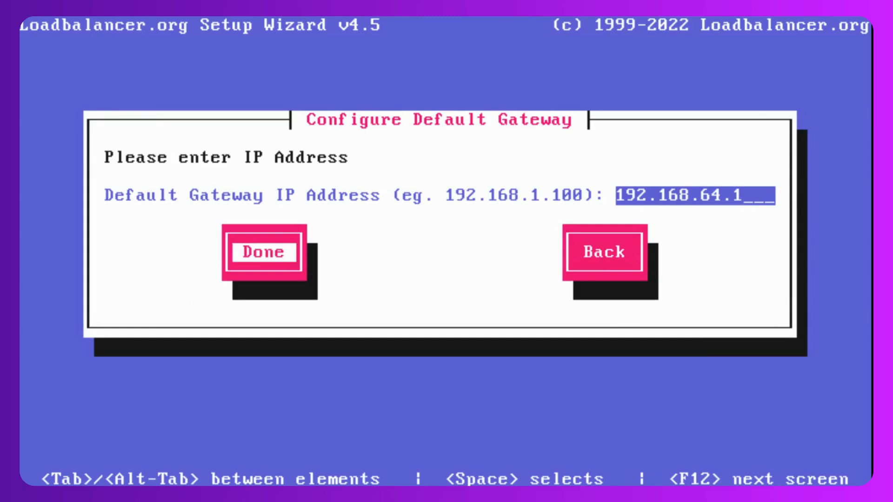
{"action": "key", "text": "Return"}
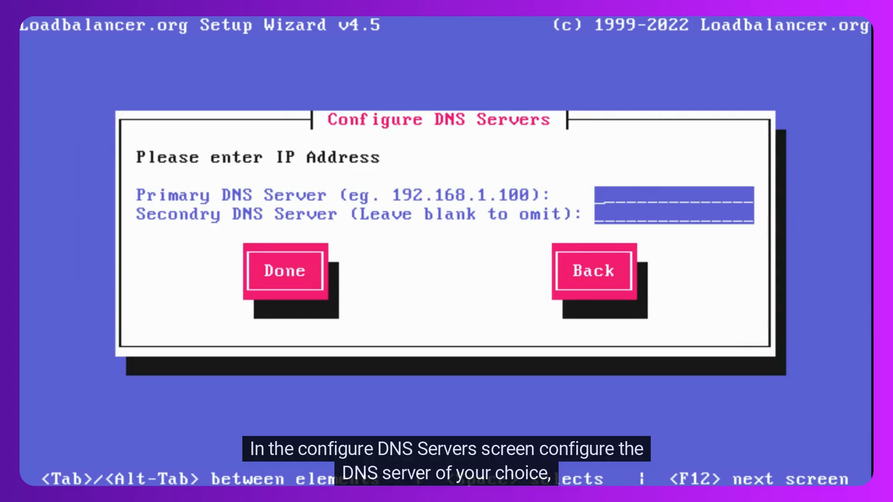
Set the primary DNS server to 192.168.64.1 and the secondary DNS server to 1.1.1.1
{"action": "type", "text": "192.168.6"}
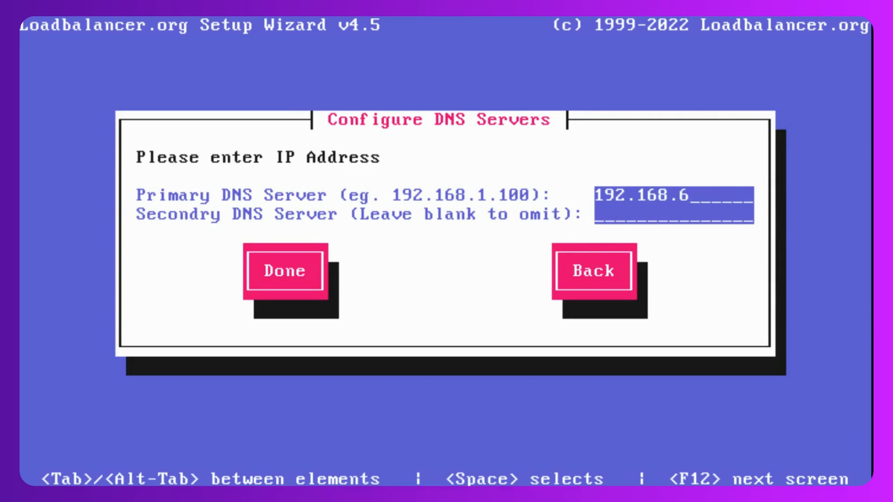
{"action": "type", "text": "4.1"}
{"action": "key", "text": "Tab"}
{"action": "type", "text": "1.1"}
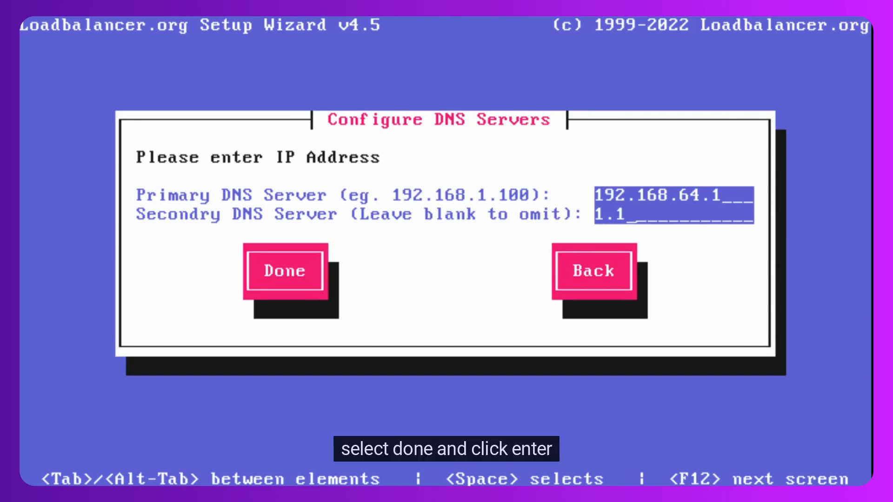
{"action": "type", "text": ".1.1"}
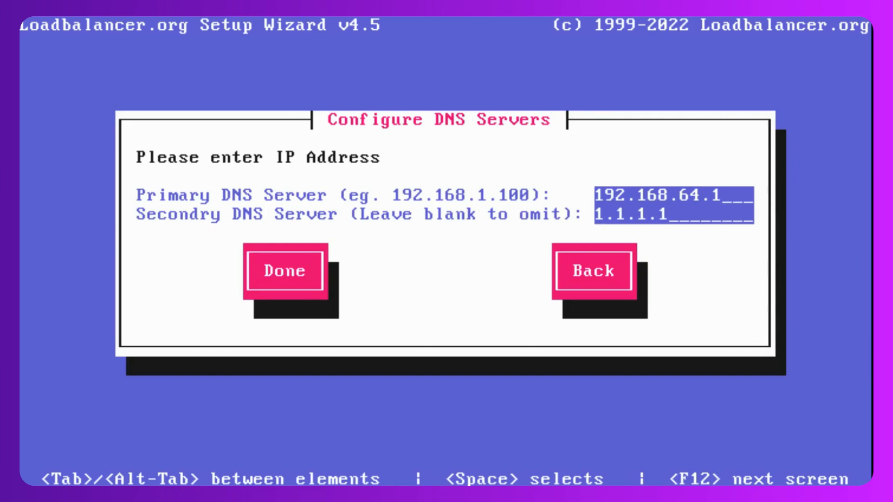
{"action": "key", "text": "Tab"}
{"action": "key", "text": "Return"}
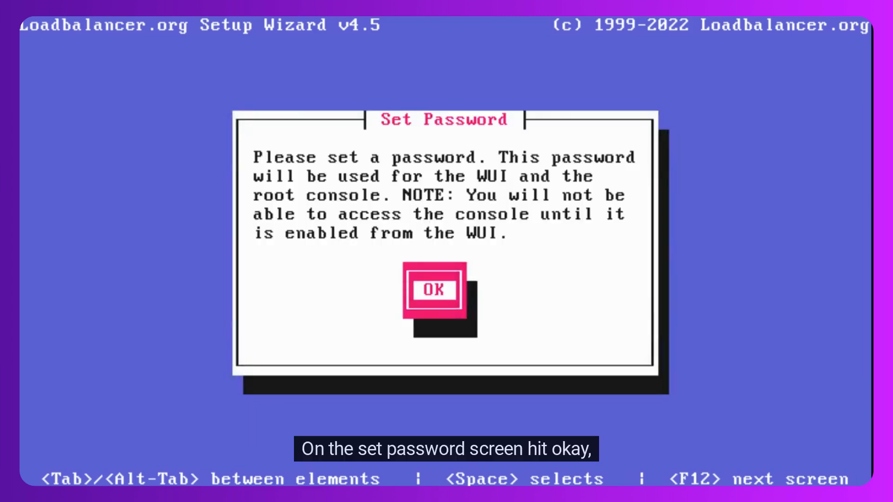
Set the password for the WebUI and root console, entering it in both the password and repeat-password fields
{"action": "key", "text": "Return"}
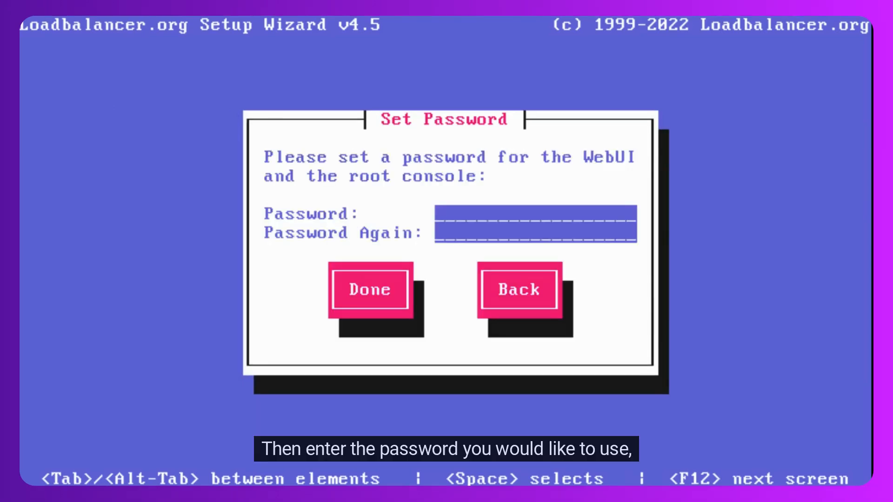
{"action": "type", "text": "***********"}
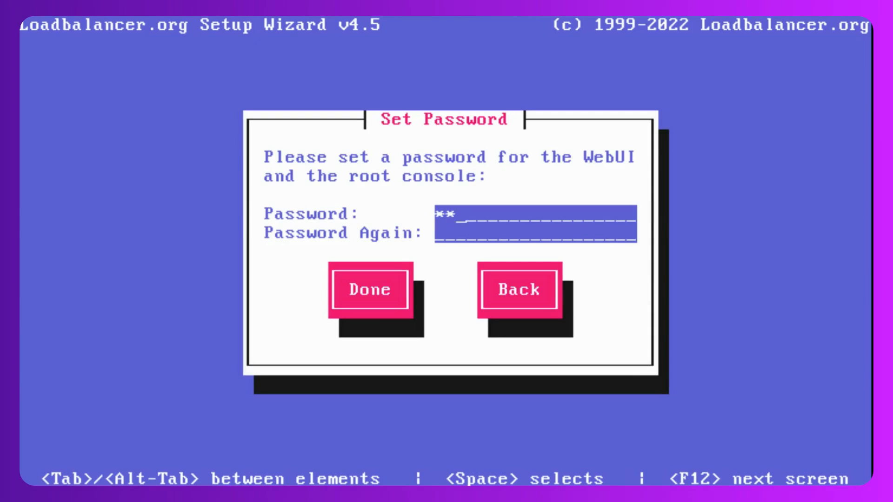
{"action": "type", "text": "*"}
{"action": "key", "text": "Tab"}
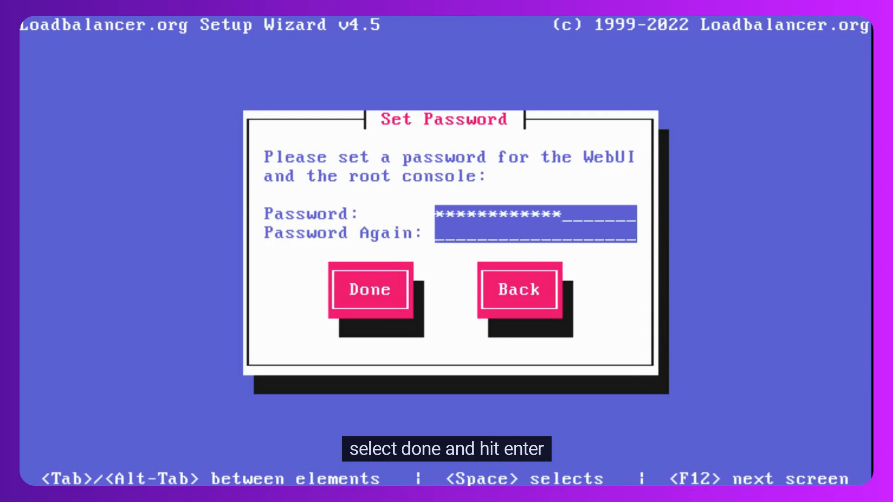
{"action": "type", "text": "************"}
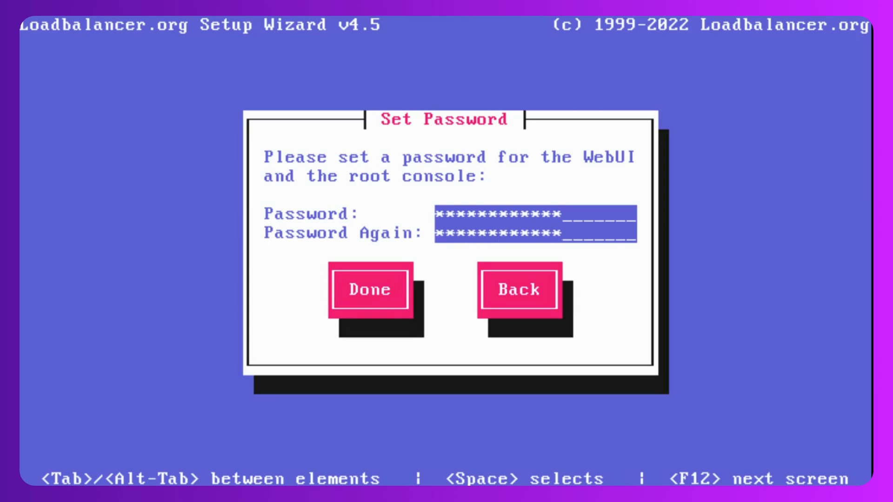
{"action": "key", "text": "Tab"}
{"action": "key", "text": "Return"}
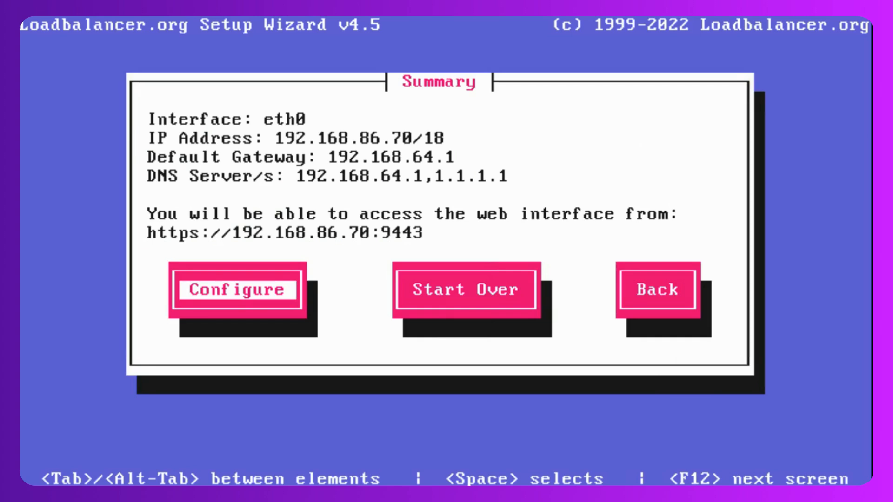
Apply the summarised network configuration and close the setup wizard
{"action": "key", "text": "Return"}
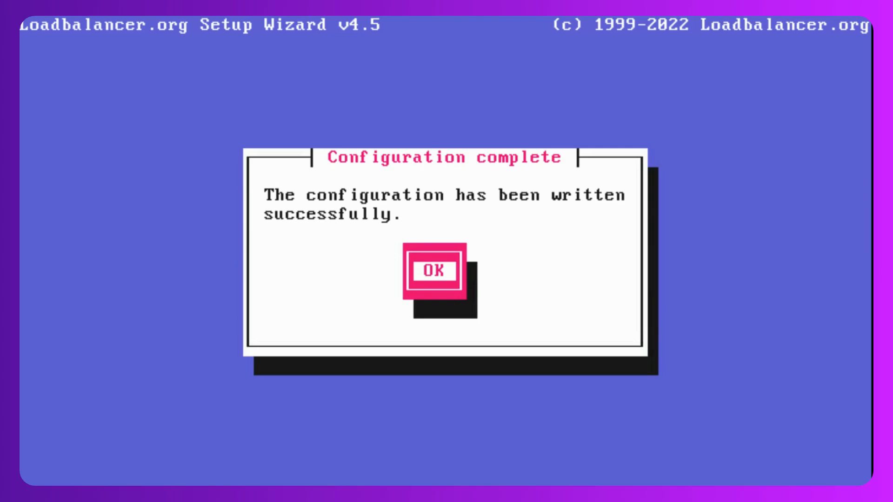
{"action": "key", "text": "Return"}
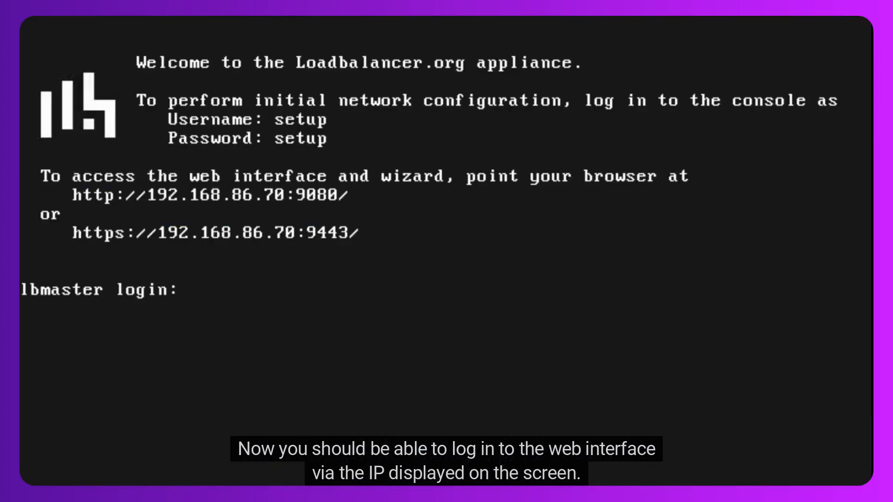